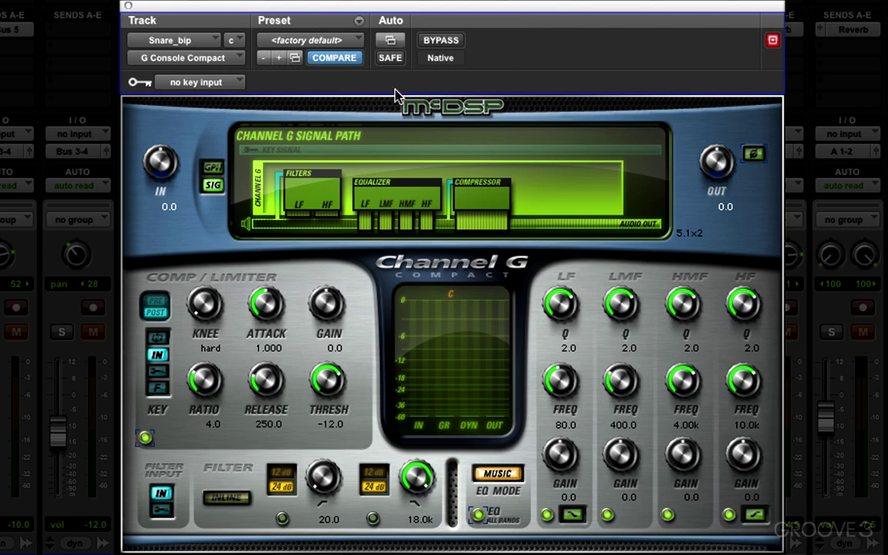
Step: Compare graph and signal-path views and toggle compressor order, leaving the EQ first
{"action": "left_click", "coordinate": [215, 170]}
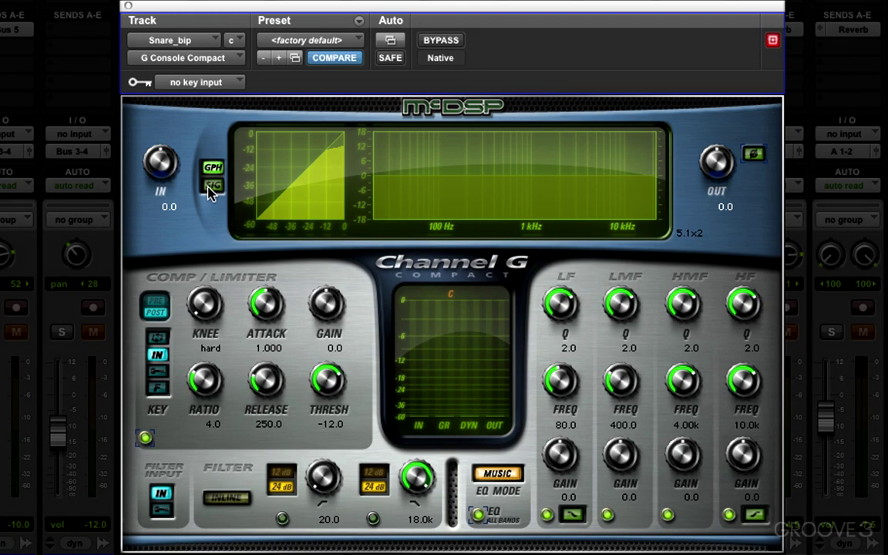
{"action": "left_click", "coordinate": [213, 185]}
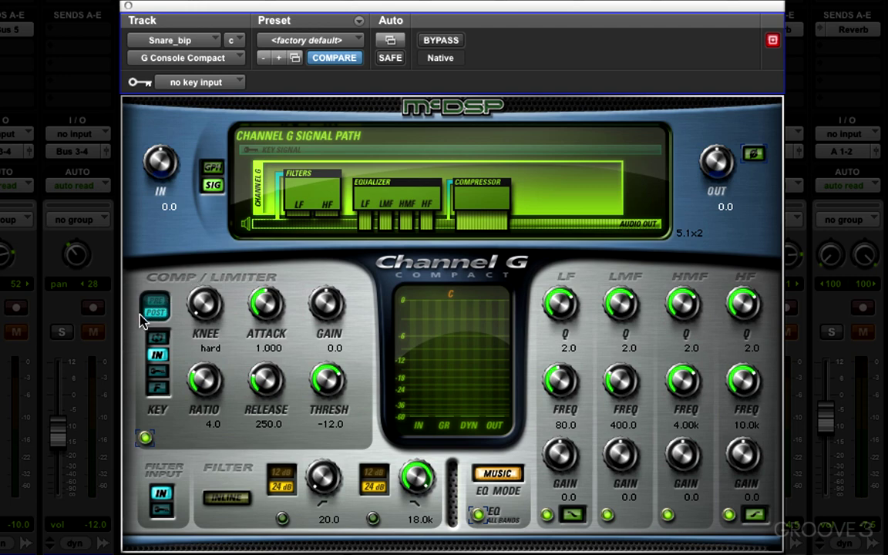
{"action": "left_click", "coordinate": [157, 307]}
{"action": "left_click", "coordinate": [157, 307]}
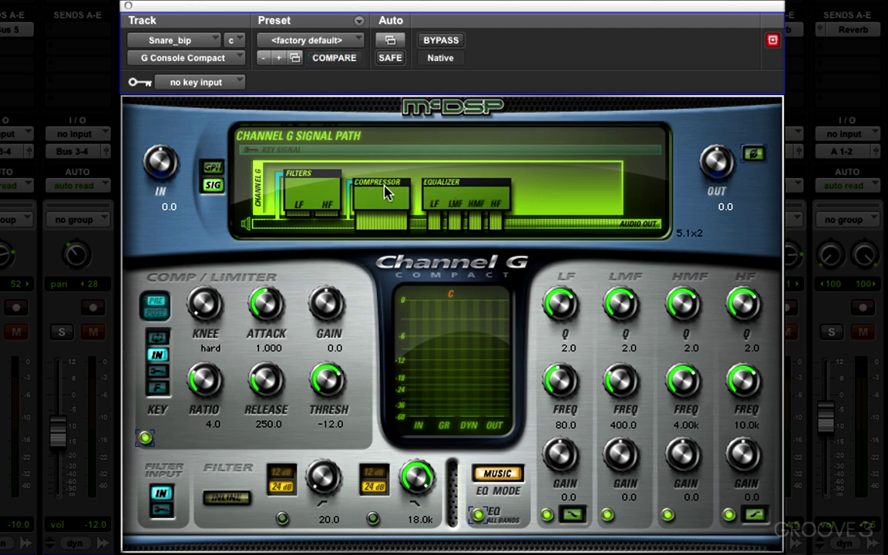
{"action": "left_click", "coordinate": [157, 307]}
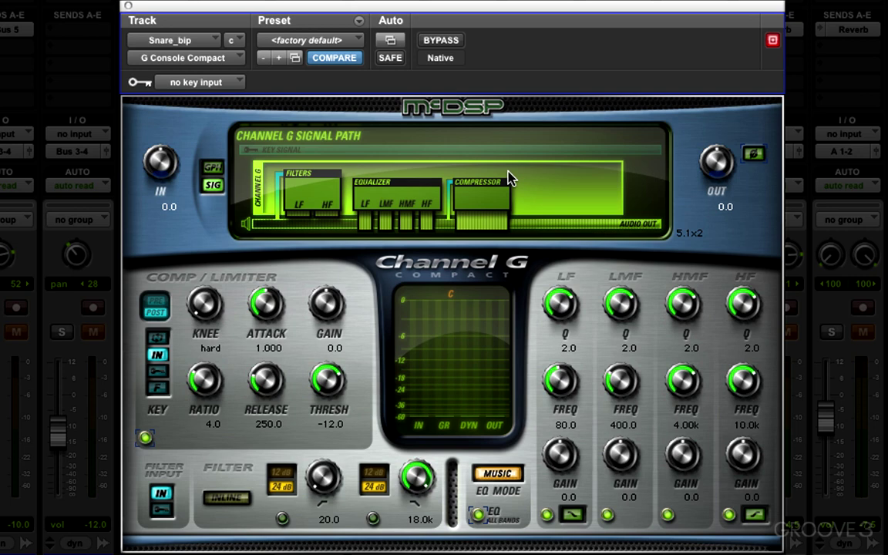
Step: Key the compressor from the sidechain input and turn off the LMF band
{"action": "left_click", "coordinate": [157, 371]}
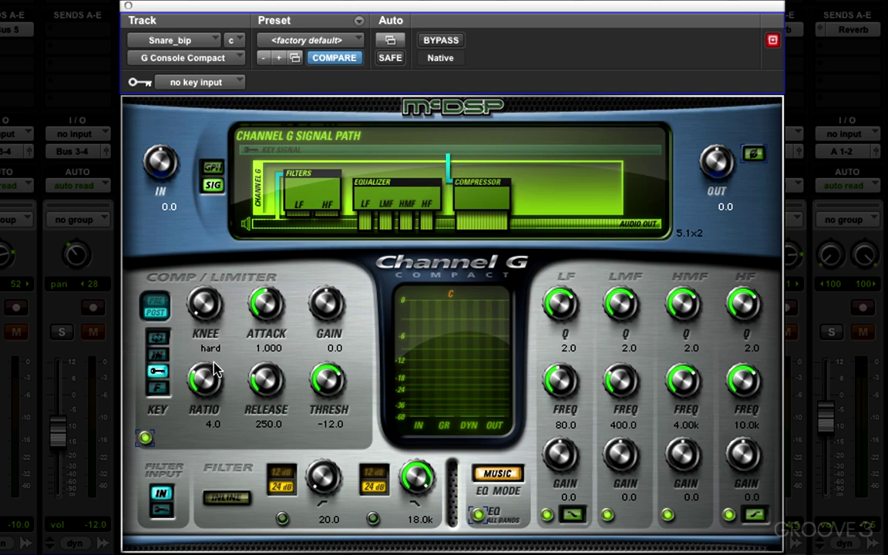
{"action": "left_click", "coordinate": [158, 356]}
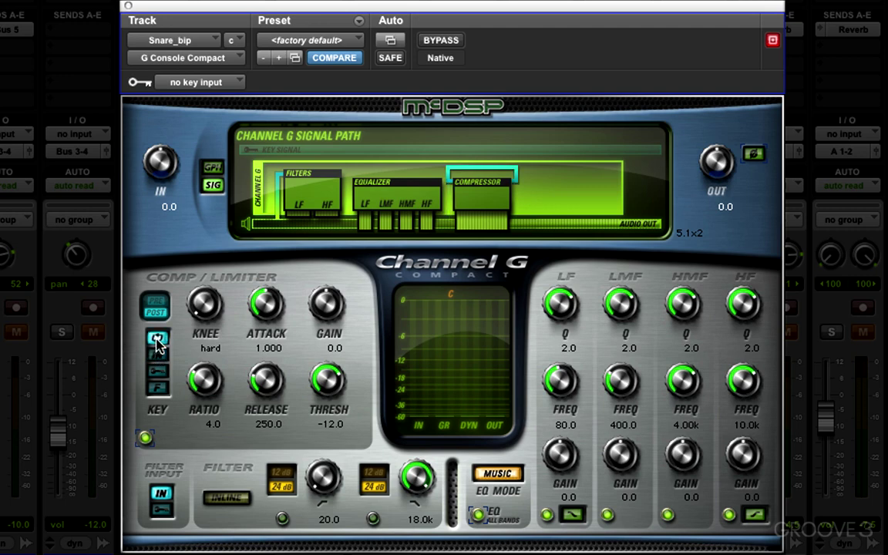
{"action": "left_click", "coordinate": [157, 371]}
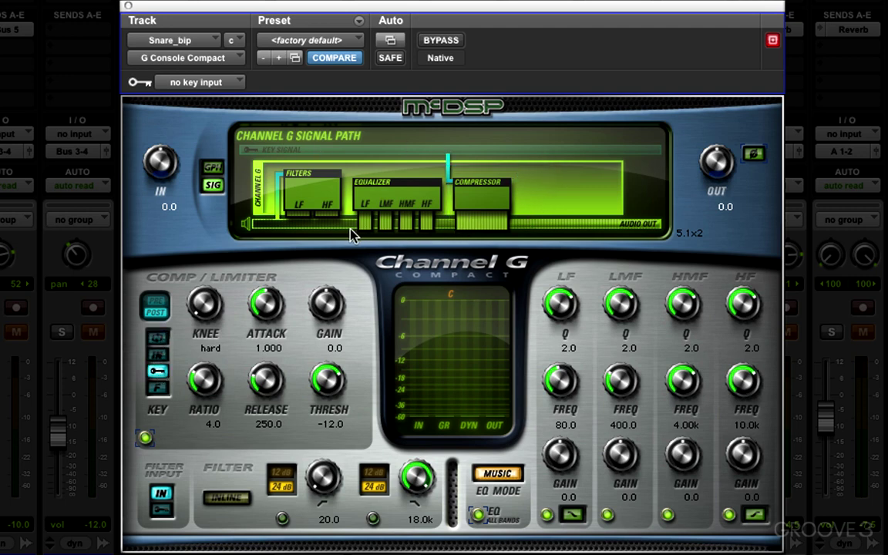
{"action": "left_click", "coordinate": [607, 515]}
Step: Toggle the filters' inline mode on and off, then return to the compressor and EQ graphs
{"action": "left_click", "coordinate": [227, 498]}
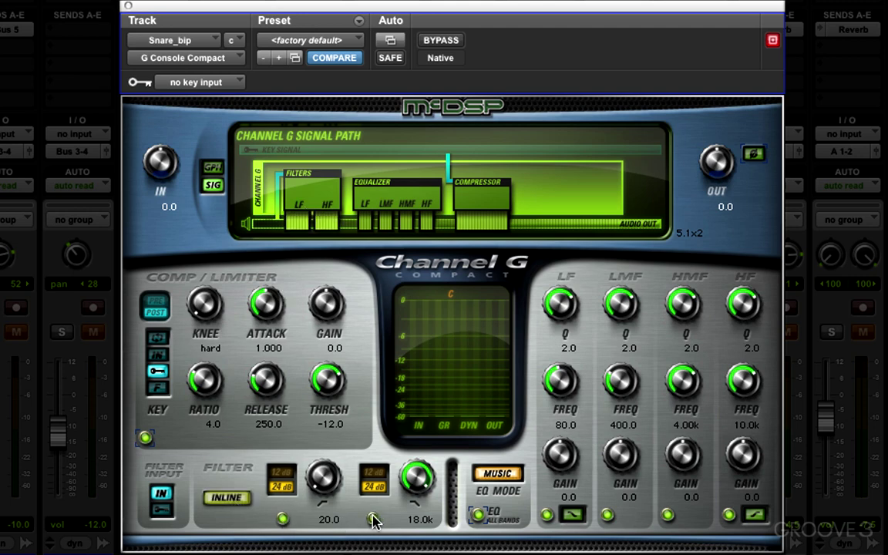
{"action": "left_click", "coordinate": [231, 499]}
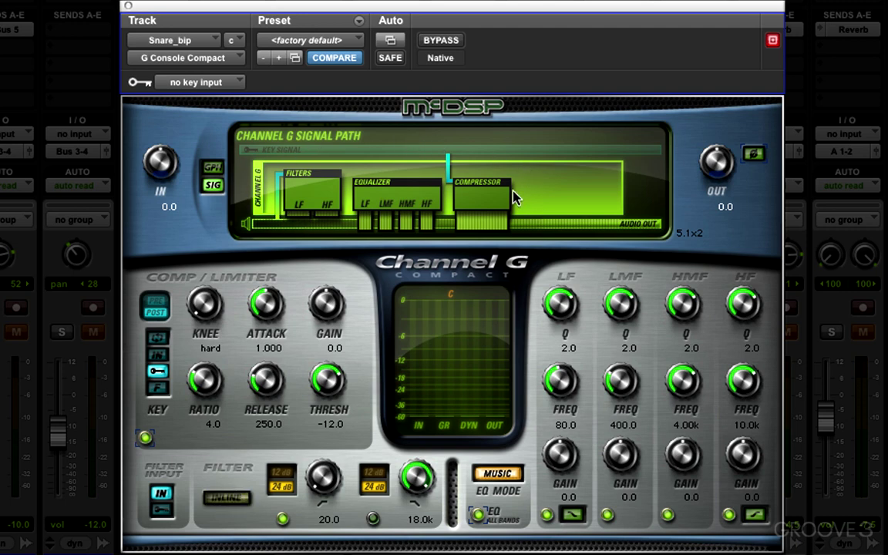
{"action": "left_click", "coordinate": [211, 168]}
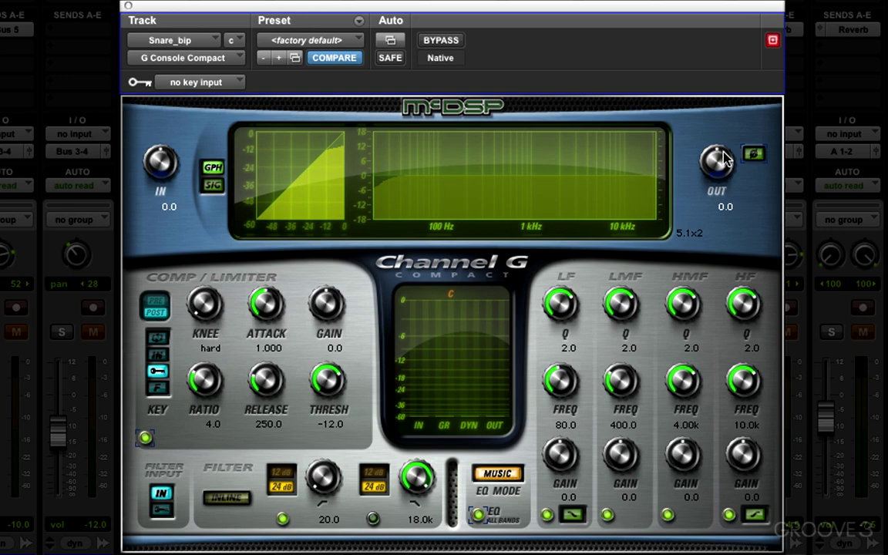
{"action": "left_click", "coordinate": [754, 155]}
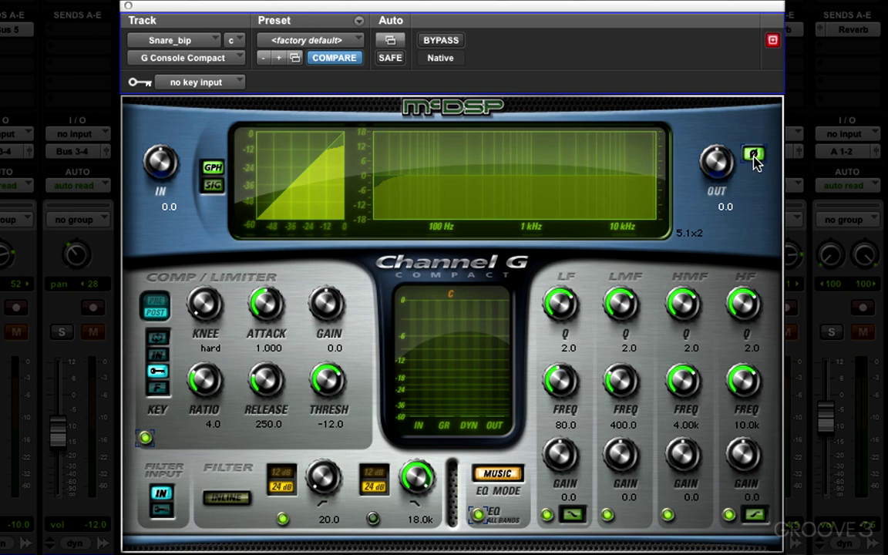
{"action": "left_click", "coordinate": [754, 155]}
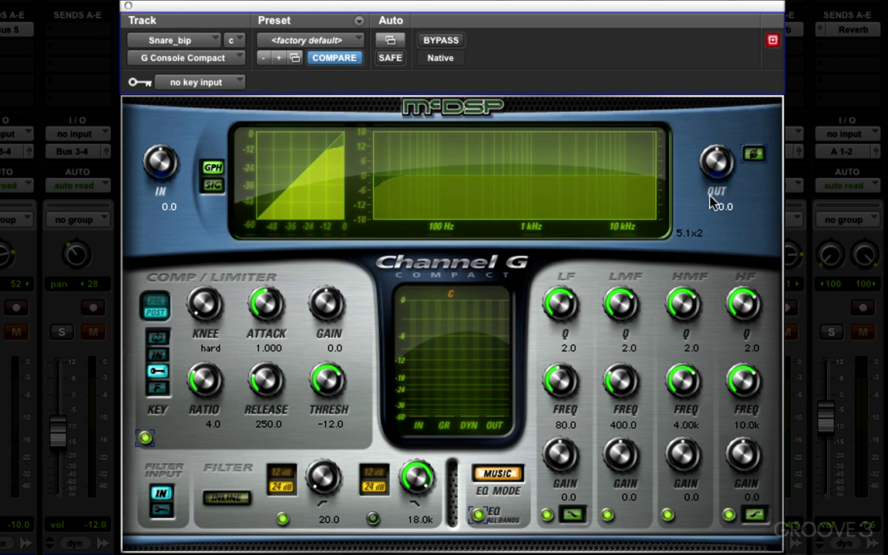
{"action": "left_click", "coordinate": [754, 154]}
{"action": "left_click", "coordinate": [755, 156]}
Step: Sweep the compressor knee through 40, 70 and 100 and trim attack, ending on ASoft
{"action": "left_click_drag", "start_coordinate": [210, 312], "coordinate": [210, 293]}
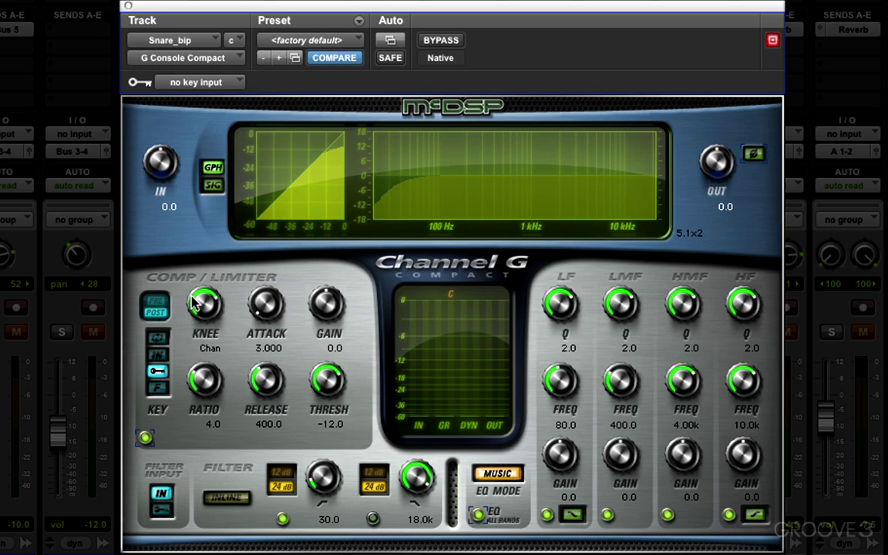
{"action": "mouse_move", "coordinate": [205, 308]}
{"action": "left_mouse_down"}
{"action": "mouse_move", "coordinate": [188, 362]}
{"action": "mouse_move", "coordinate": [195, 306]}
{"action": "left_mouse_up"}
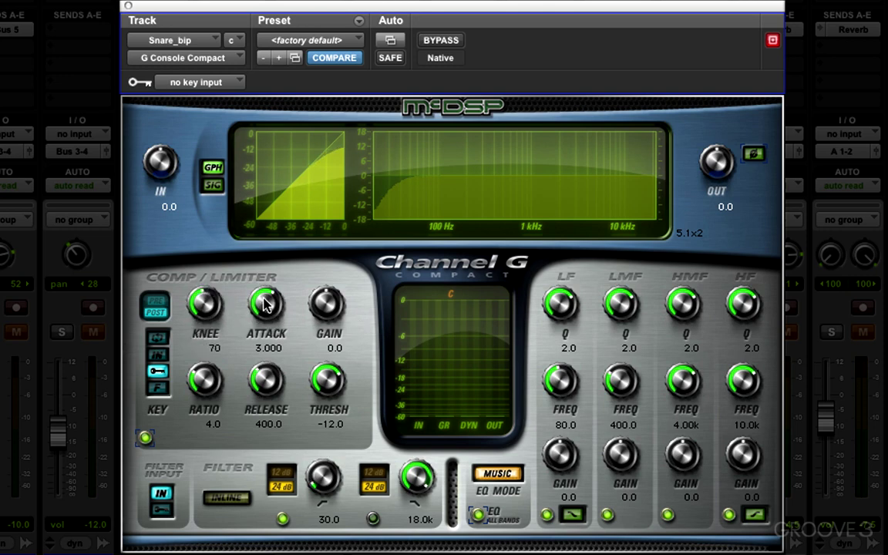
{"action": "left_click_drag", "start_coordinate": [264, 301], "coordinate": [263, 306]}
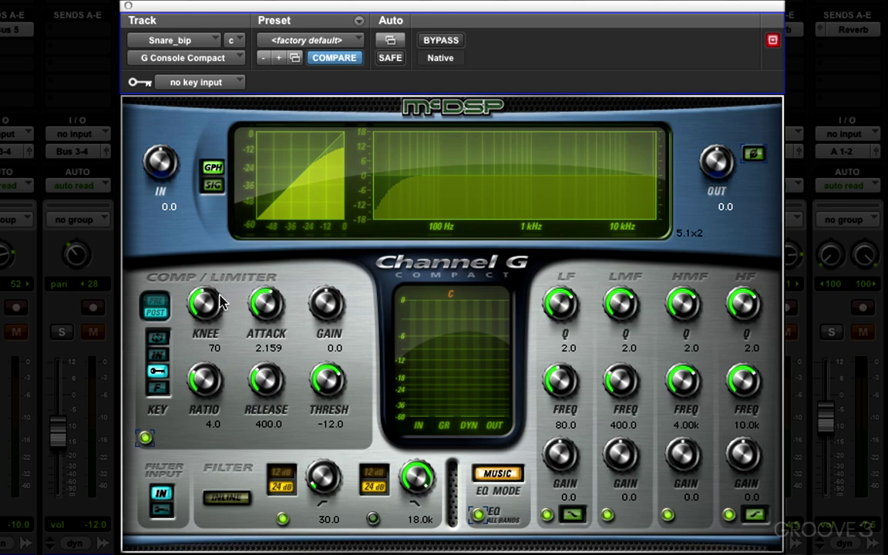
{"action": "left_click_drag", "start_coordinate": [185, 275], "coordinate": [204, 266]}
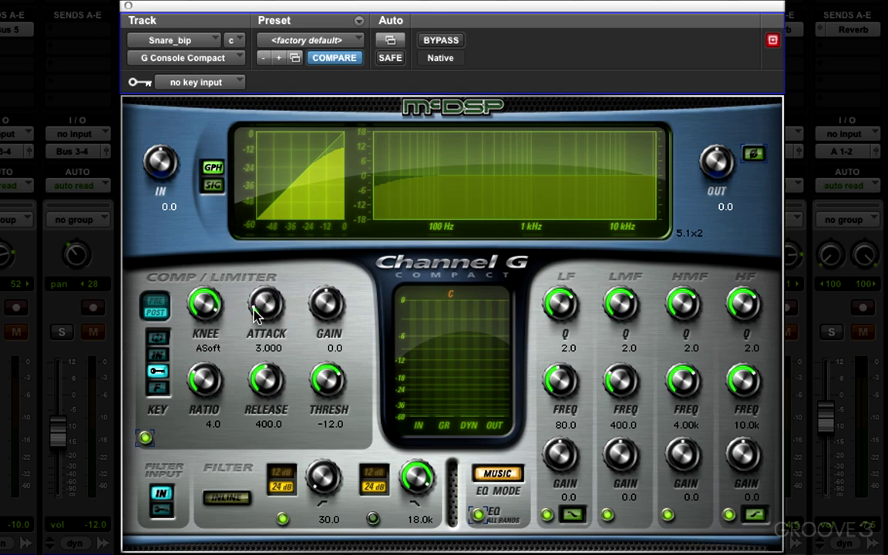
Step: Set the knee to Brit, enable the high-cut filter, and audition other knees and compressor order
{"action": "left_click", "coordinate": [207, 306]}
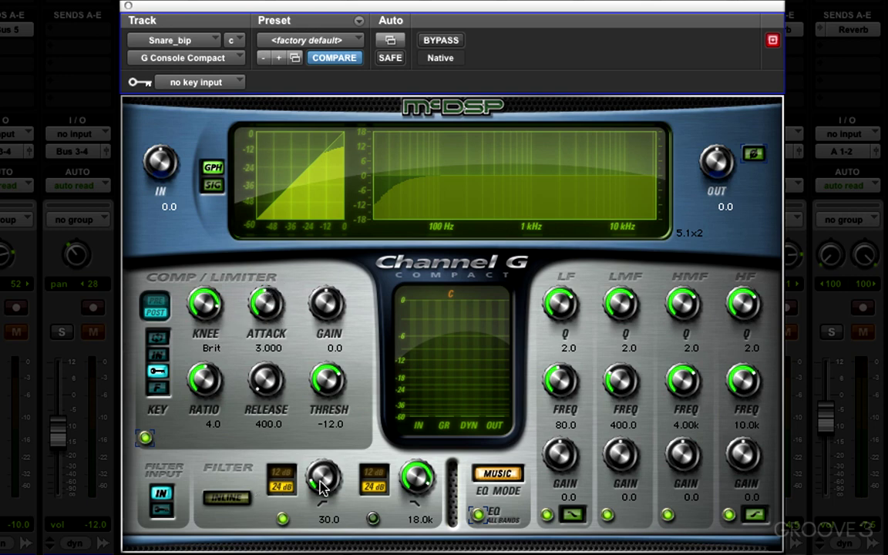
{"action": "left_click", "coordinate": [373, 519]}
{"action": "left_click_drag", "start_coordinate": [326, 482], "coordinate": [325, 463]}
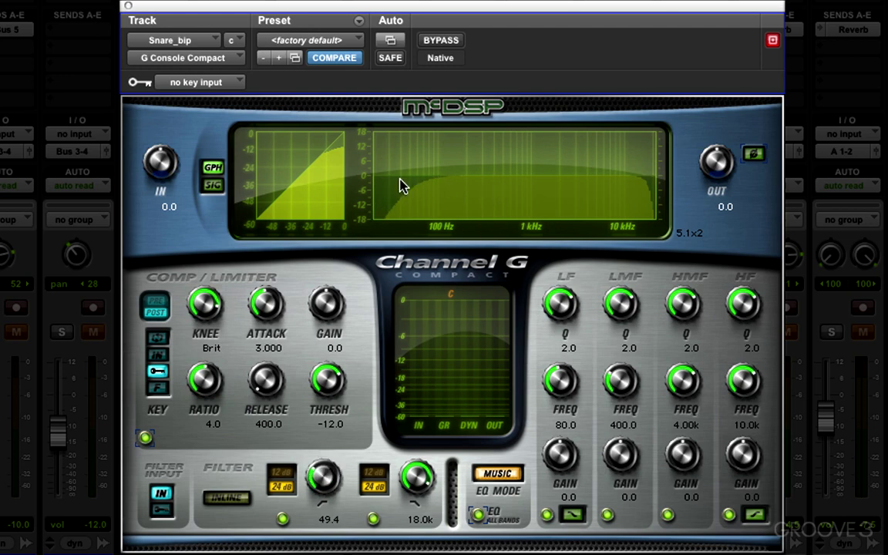
{"action": "left_click_drag", "start_coordinate": [204, 303], "coordinate": [198, 290]}
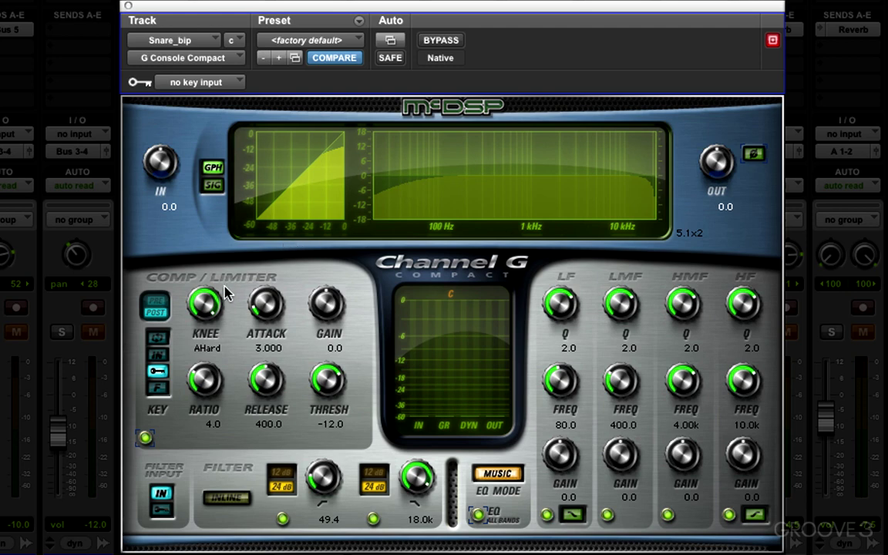
{"action": "left_click_drag", "start_coordinate": [203, 311], "coordinate": [205, 306]}
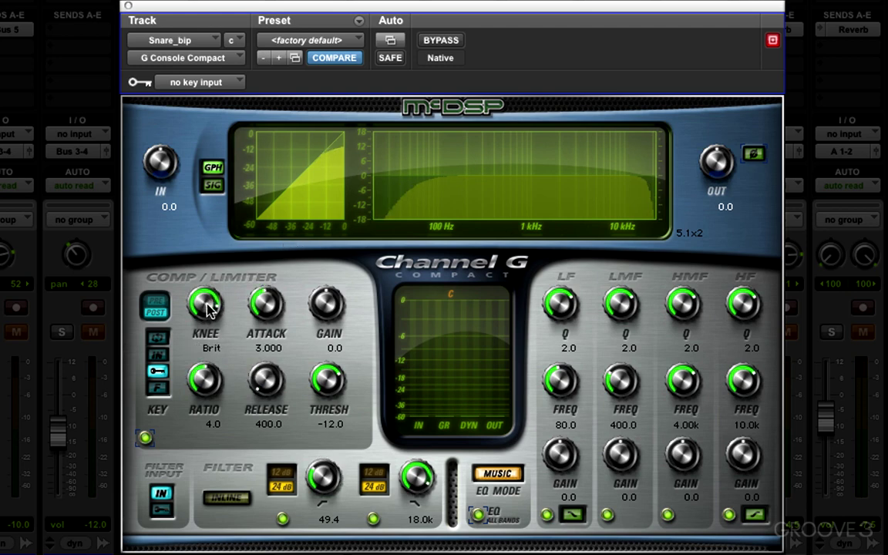
{"action": "left_click", "coordinate": [155, 308]}
{"action": "left_click", "coordinate": [155, 316]}
Step: Set the low cut to 67.4 and high cut to 13.1k, comparing slopes and filter bypass
{"action": "left_click_drag", "start_coordinate": [318, 482], "coordinate": [294, 478]}
{"action": "left_click_drag", "start_coordinate": [293, 478], "coordinate": [300, 470]}
{"action": "mouse_move", "coordinate": [418, 476]}
{"action": "left_mouse_down"}
{"action": "mouse_move", "coordinate": [407, 503]}
{"action": "mouse_move", "coordinate": [412, 494]}
{"action": "left_mouse_up"}
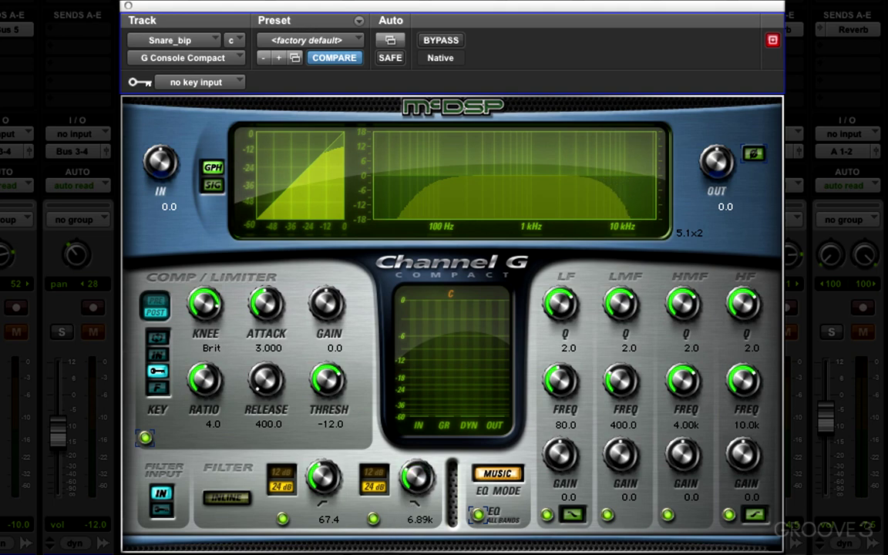
{"action": "left_click", "coordinate": [279, 478]}
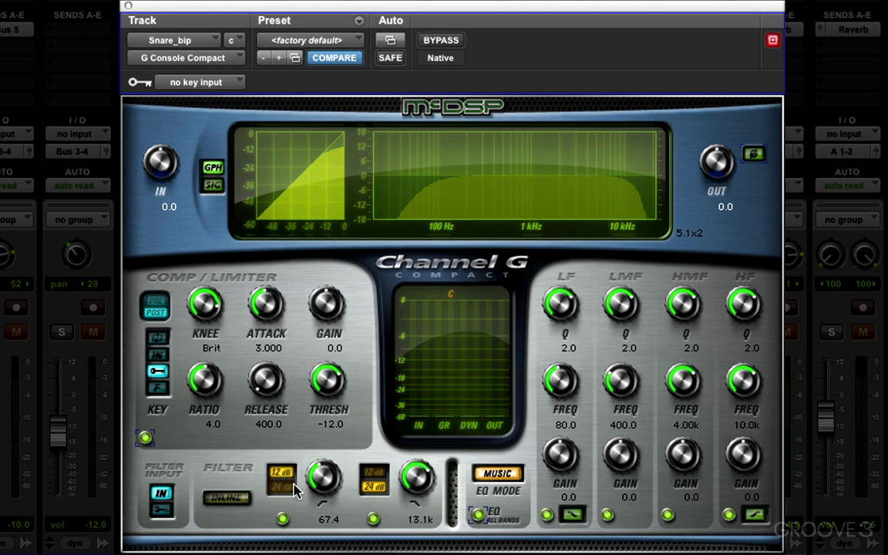
{"action": "left_click", "coordinate": [280, 478]}
{"action": "left_click", "coordinate": [283, 519]}
{"action": "left_click", "coordinate": [373, 519]}
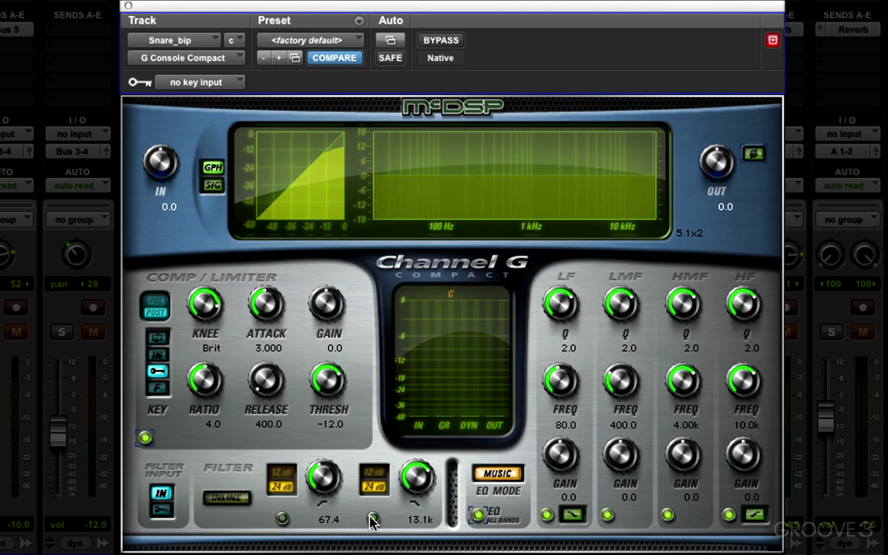
{"action": "left_click", "coordinate": [373, 519]}
{"action": "left_click", "coordinate": [282, 519]}
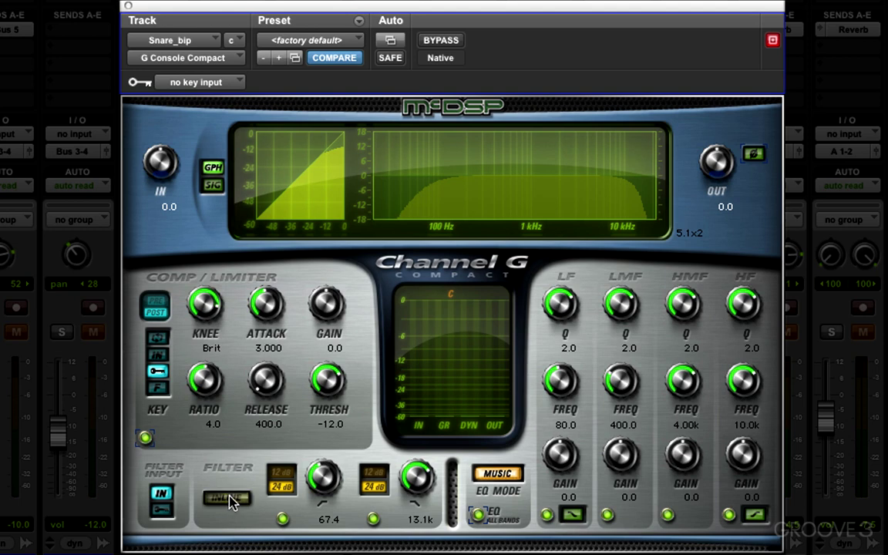
Step: Put the filters inline fed from the key input and key the compressor from the filtered signal
{"action": "left_click", "coordinate": [229, 499]}
{"action": "left_click", "coordinate": [162, 511]}
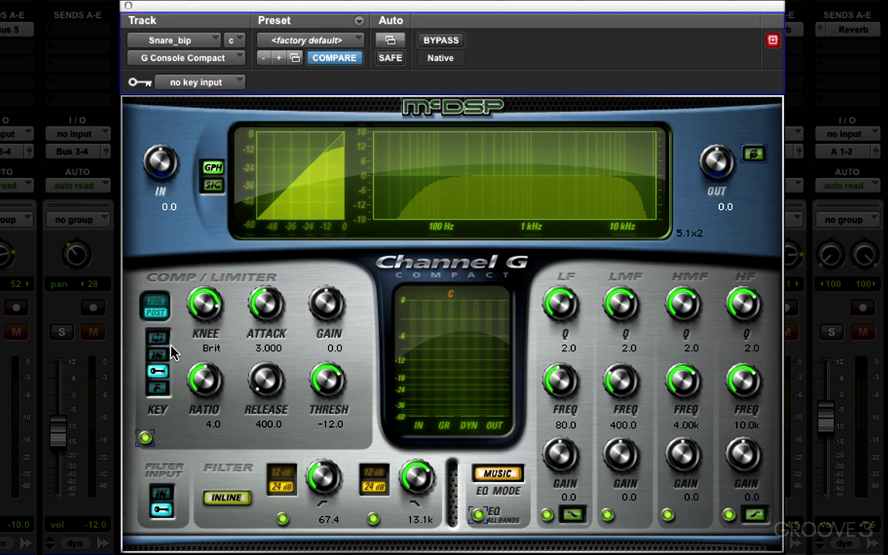
{"action": "left_click", "coordinate": [158, 389]}
Step: Switch the compressor's key source between its own input and linked, ending on linked
{"action": "left_click", "coordinate": [157, 357]}
{"action": "left_click", "coordinate": [157, 357]}
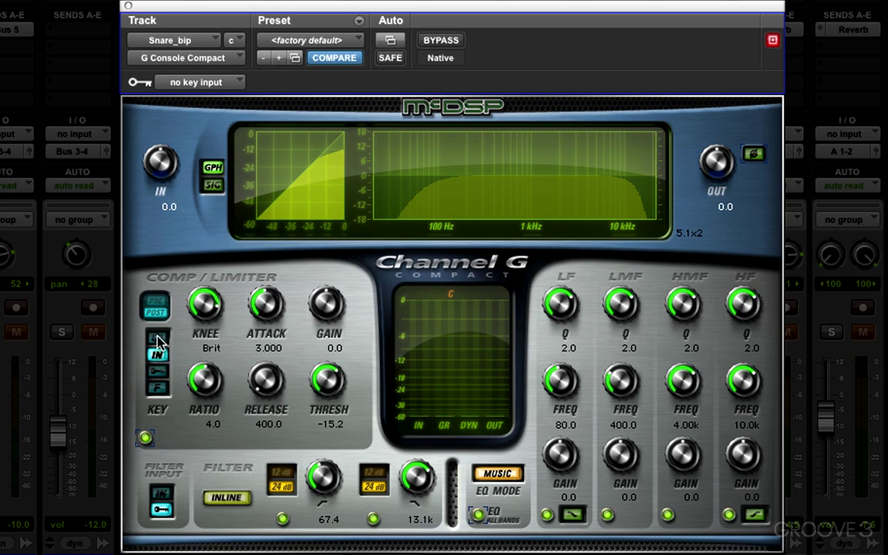
{"action": "left_click", "coordinate": [164, 340]}
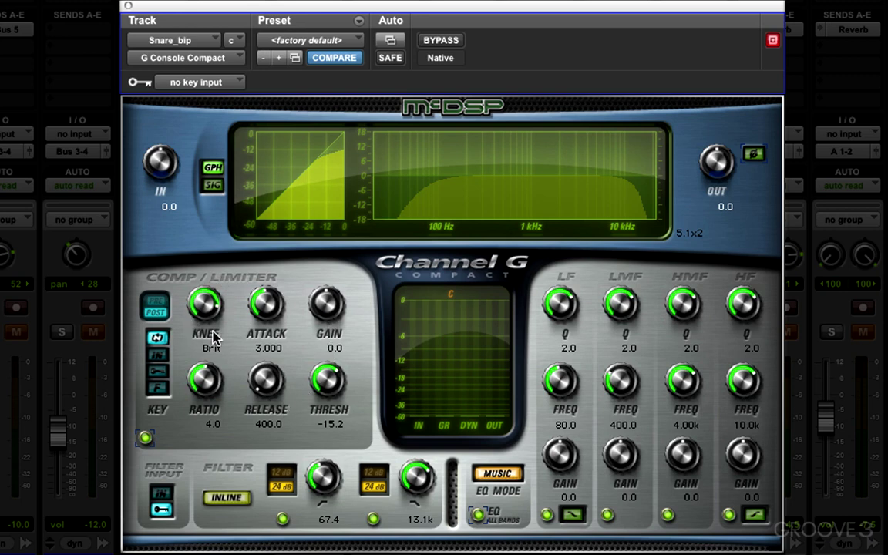
{"action": "left_click", "coordinate": [157, 355]}
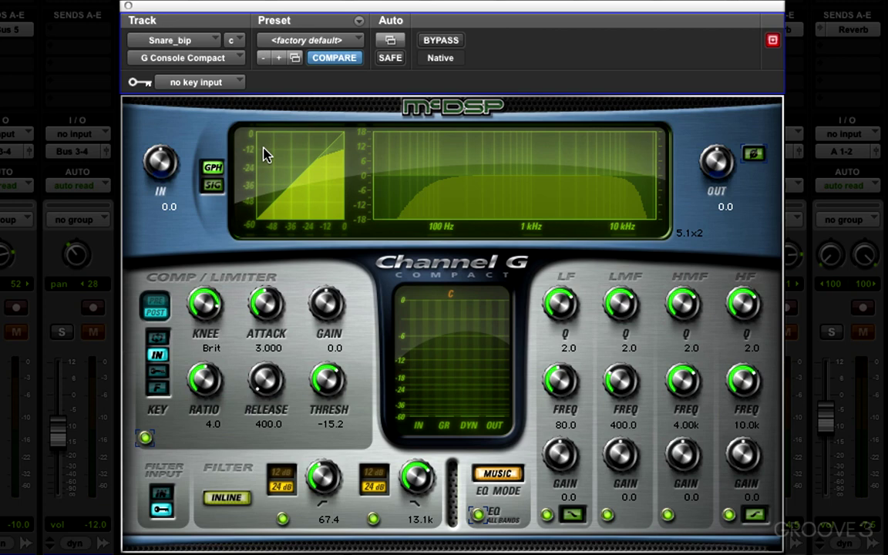
{"action": "left_click", "coordinate": [157, 339]}
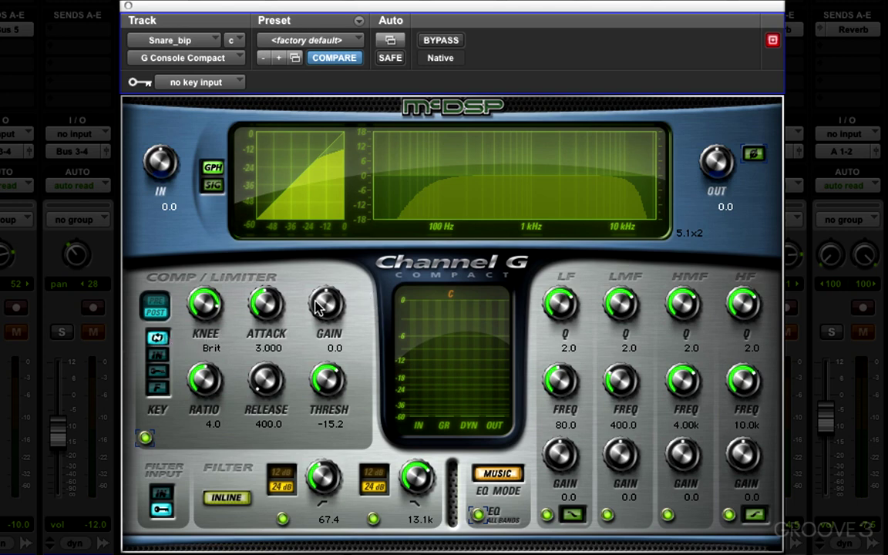
{"action": "left_click", "coordinate": [145, 440]}
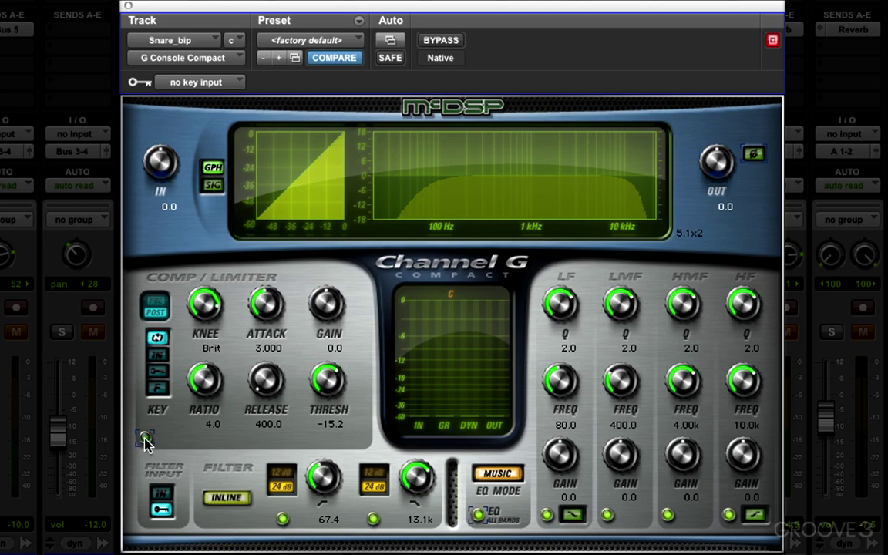
{"action": "left_click", "coordinate": [146, 438]}
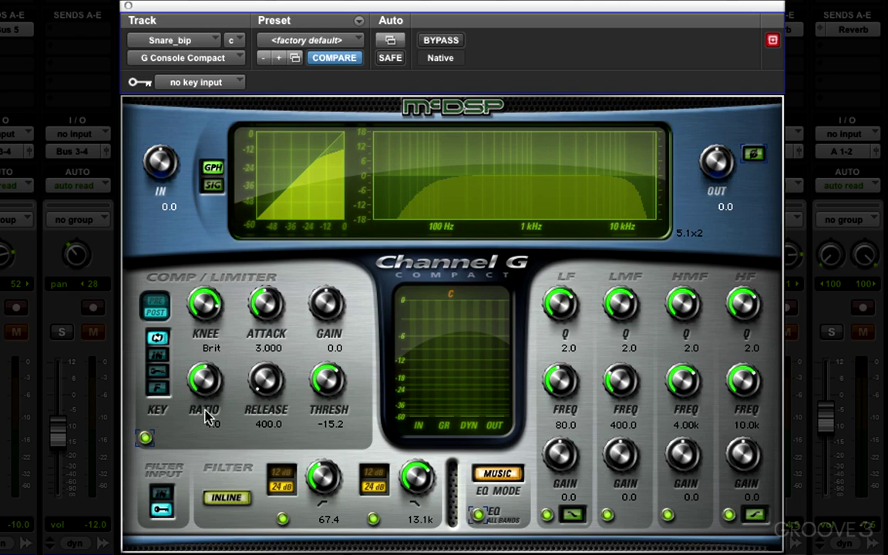
Step: Set Filter Input back to IN, threshold to -34.8 dB and makeup gain to 4.6
{"action": "left_click", "coordinate": [162, 494]}
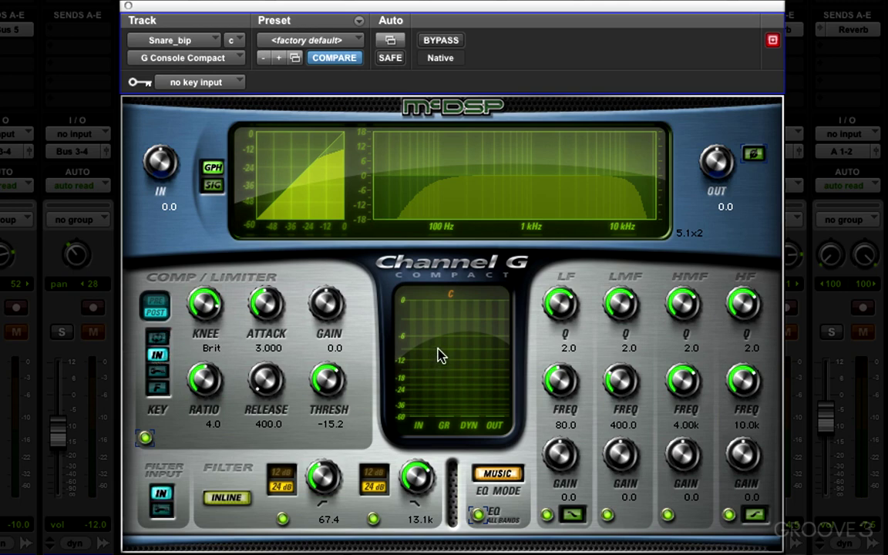
{"action": "mouse_move", "coordinate": [328, 378]}
{"action": "left_mouse_down"}
{"action": "mouse_move", "coordinate": [330, 393]}
{"action": "mouse_move", "coordinate": [323, 380]}
{"action": "left_mouse_up"}
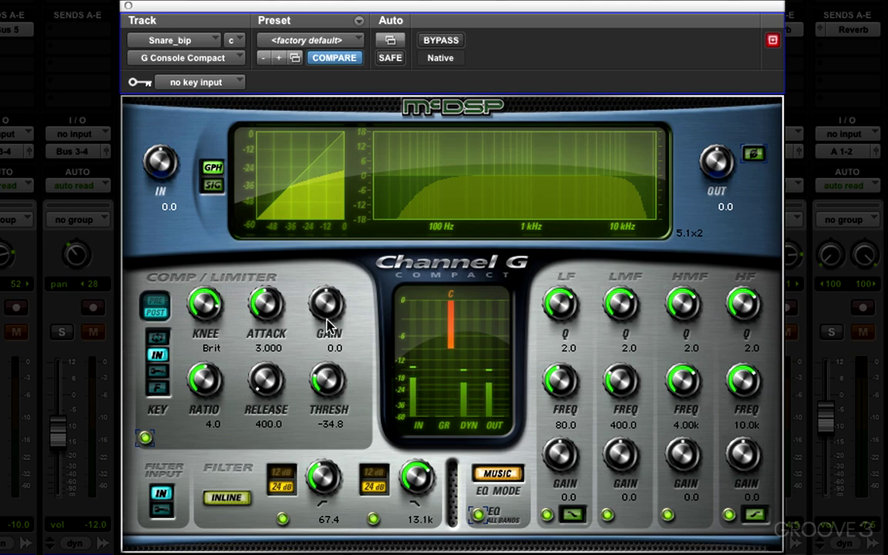
{"action": "left_click_drag", "start_coordinate": [327, 302], "coordinate": [323, 293]}
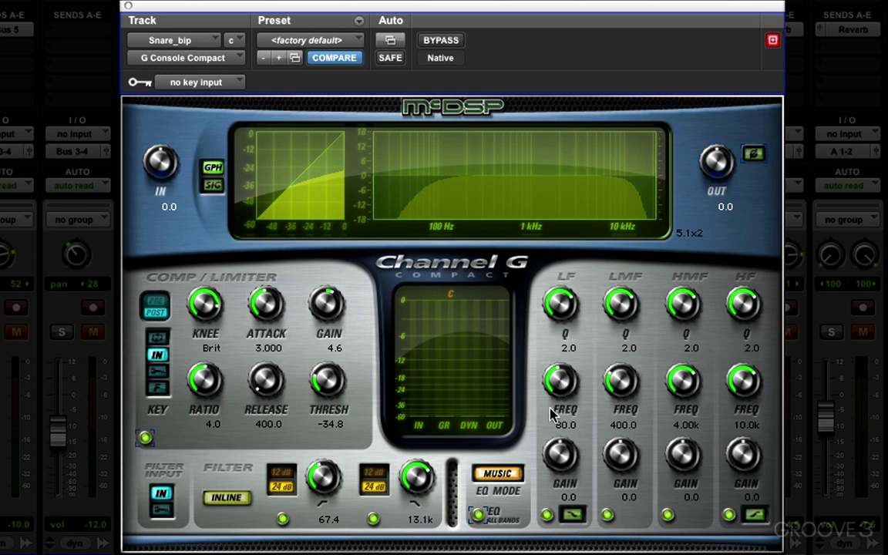
Step: Boost the low band 9.4 dB at 134.8 Hz and move the low-mid band to 831.9 Hz
{"action": "mouse_move", "coordinate": [561, 468]}
{"action": "left_mouse_down"}
{"action": "mouse_move", "coordinate": [555, 363]}
{"action": "mouse_move", "coordinate": [555, 397]}
{"action": "mouse_move", "coordinate": [504, 351]}
{"action": "mouse_move", "coordinate": [503, 270]}
{"action": "mouse_move", "coordinate": [499, 476]}
{"action": "mouse_move", "coordinate": [435, 403]}
{"action": "mouse_move", "coordinate": [617, 420]}
{"action": "left_mouse_up"}
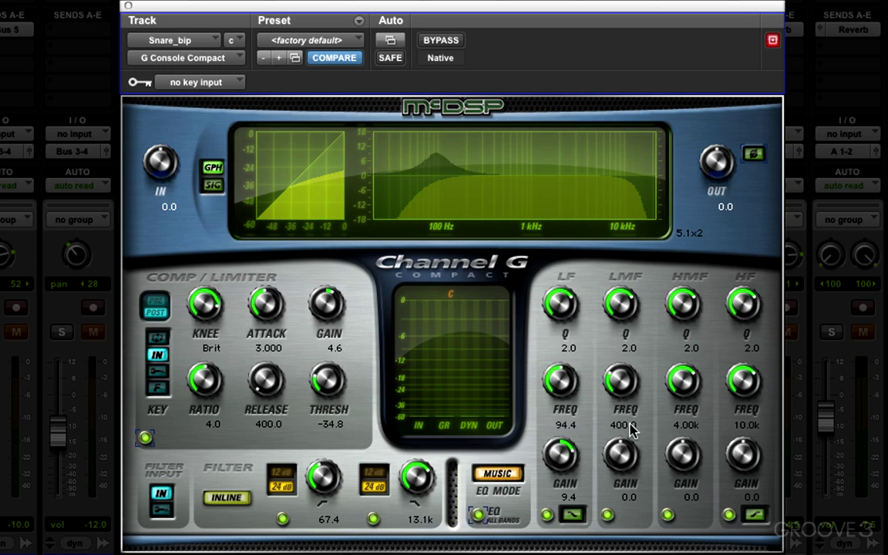
{"action": "left_click_drag", "start_coordinate": [621, 381], "coordinate": [604, 451]}
{"action": "left_click_drag", "start_coordinate": [621, 380], "coordinate": [581, 347]}
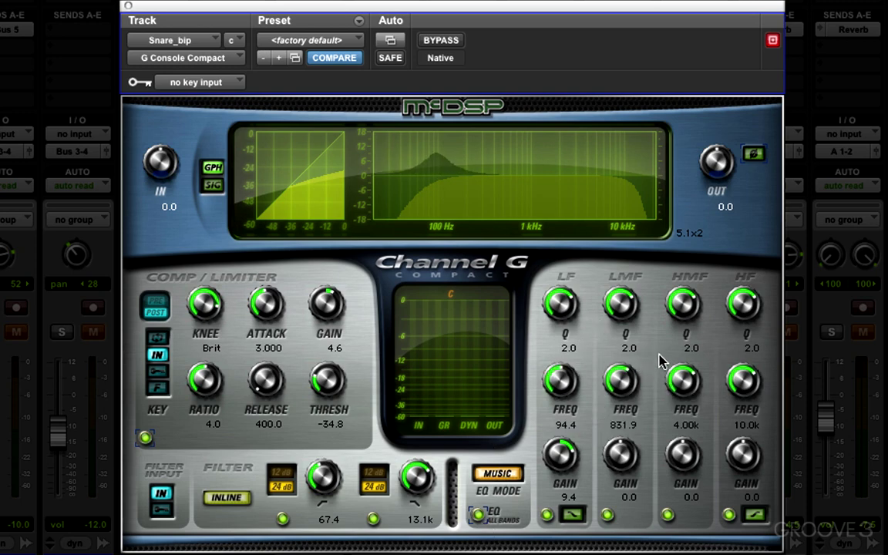
{"action": "mouse_move", "coordinate": [557, 377]}
{"action": "left_mouse_down"}
{"action": "mouse_move", "coordinate": [557, 312]}
{"action": "mouse_move", "coordinate": [552, 327]}
{"action": "left_mouse_up"}
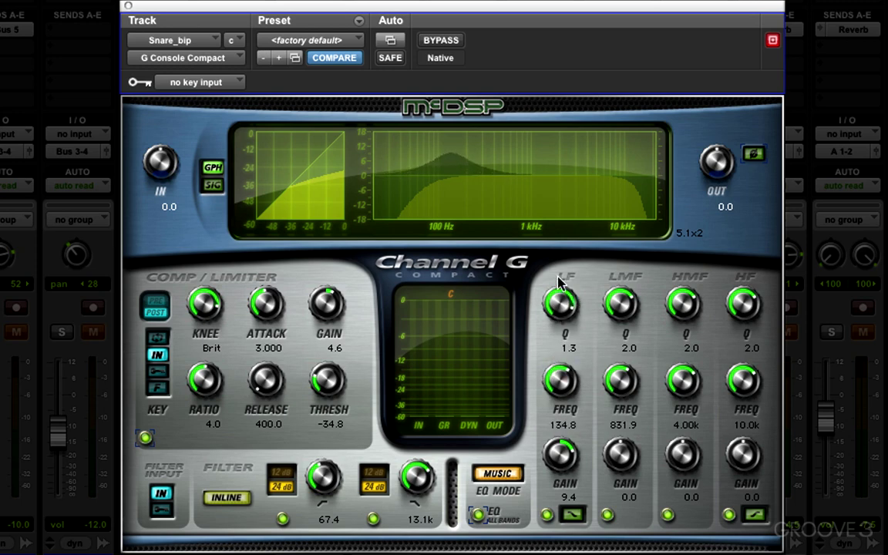
Step: Change the low and high band shapes and boost the high band 9.6 dB at 10k
{"action": "left_click", "coordinate": [573, 516]}
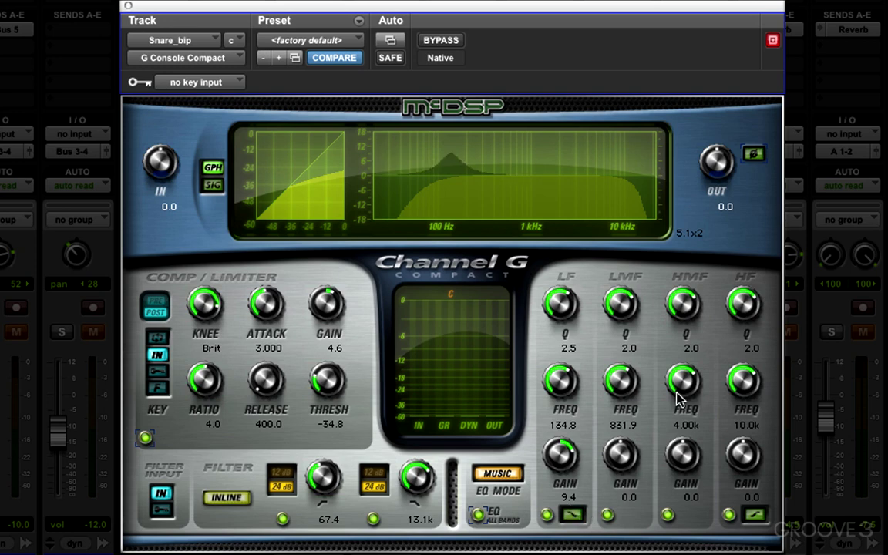
{"action": "left_click_drag", "start_coordinate": [739, 461], "coordinate": [734, 417]}
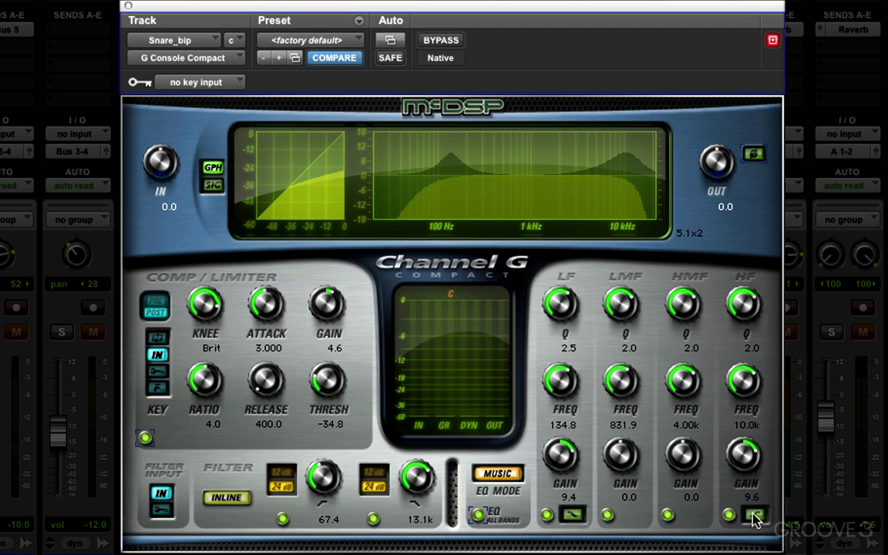
{"action": "left_click", "coordinate": [754, 515]}
{"action": "left_click", "coordinate": [729, 516]}
Step: Audition EQ modes Type E and Type G and make the low and high bands shelves
{"action": "left_click", "coordinate": [508, 482]}
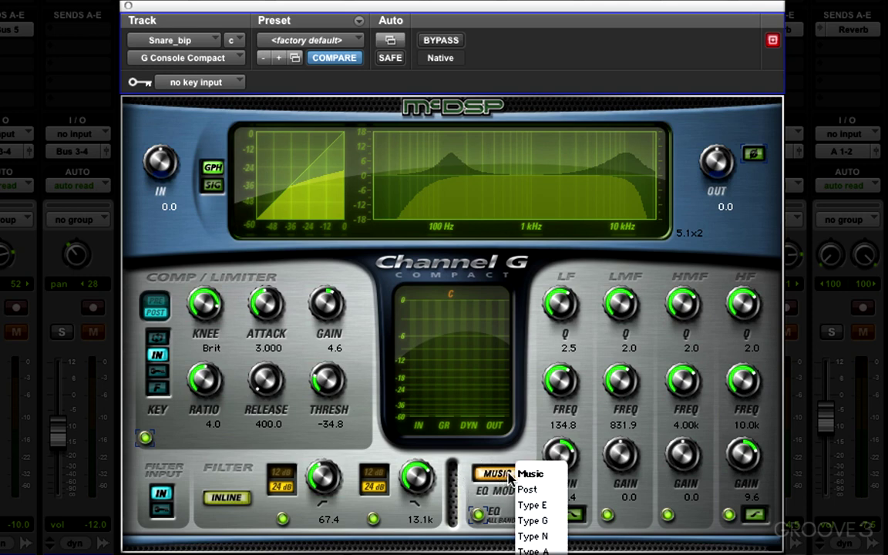
{"action": "left_click", "coordinate": [546, 508]}
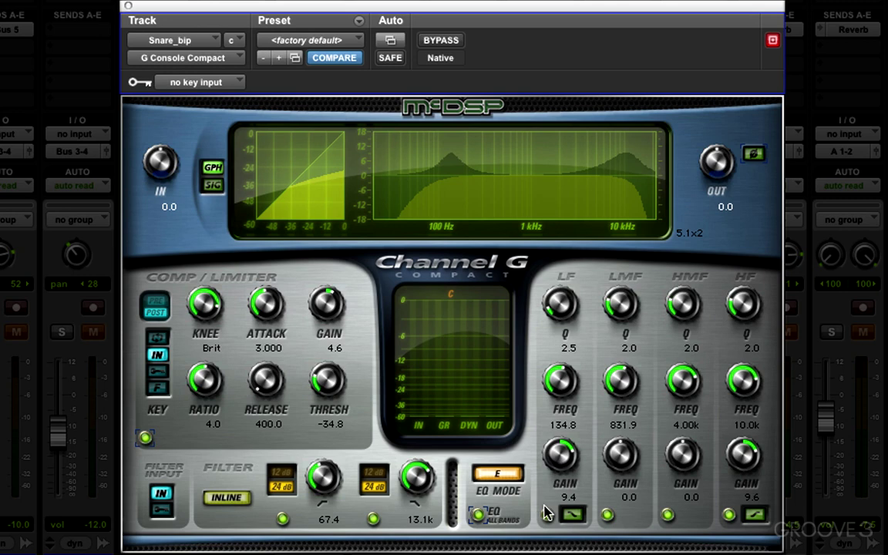
{"action": "left_click", "coordinate": [495, 473]}
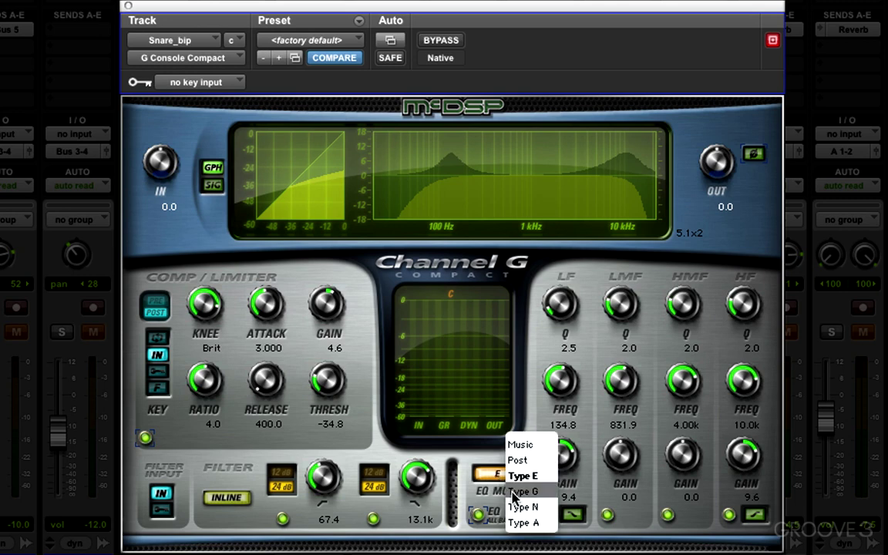
{"action": "left_click", "coordinate": [515, 493]}
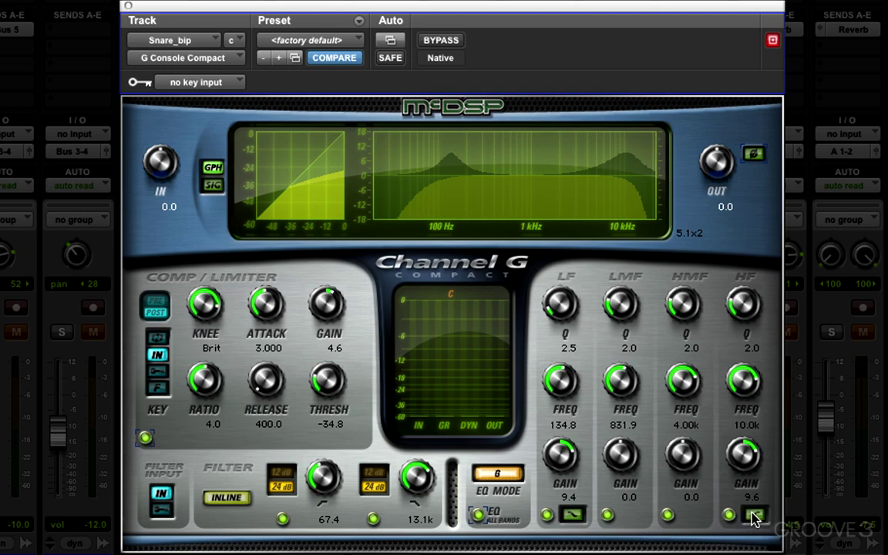
{"action": "left_click", "coordinate": [754, 515]}
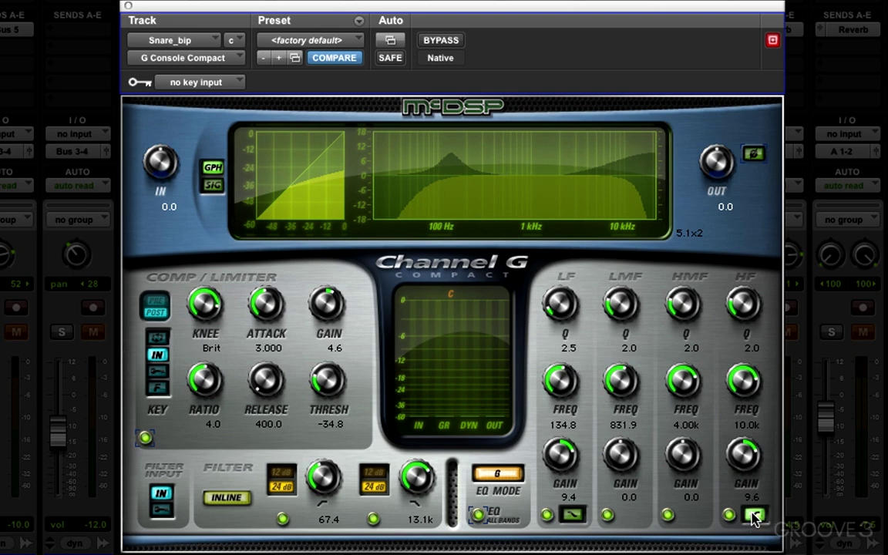
{"action": "left_click", "coordinate": [570, 515]}
Step: Cycle the EQ mode through Type E and Post, then return it to Music
{"action": "left_click", "coordinate": [497, 474]}
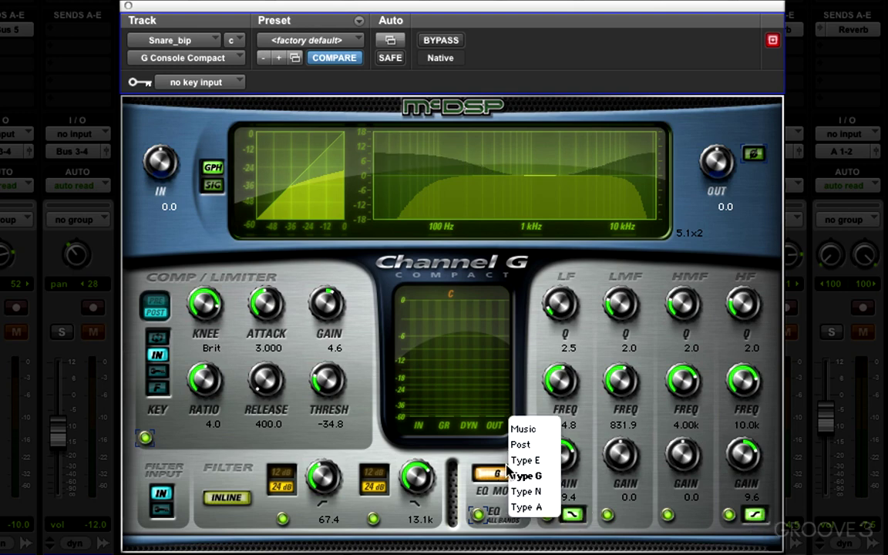
{"action": "left_click", "coordinate": [517, 461]}
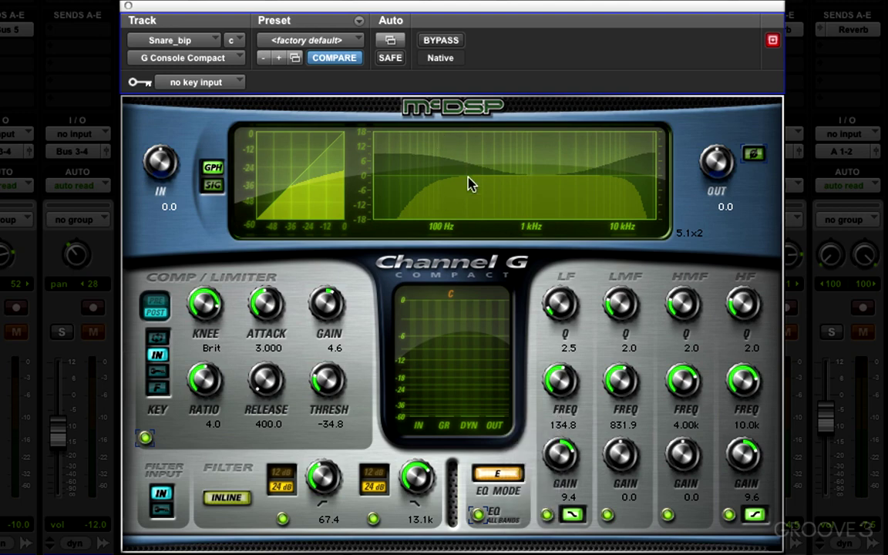
{"action": "left_click", "coordinate": [500, 474]}
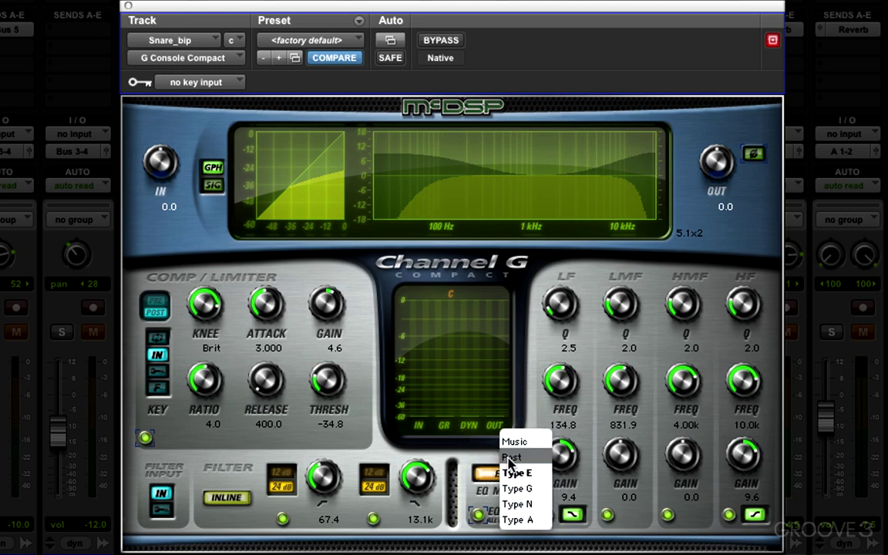
{"action": "left_click", "coordinate": [510, 458]}
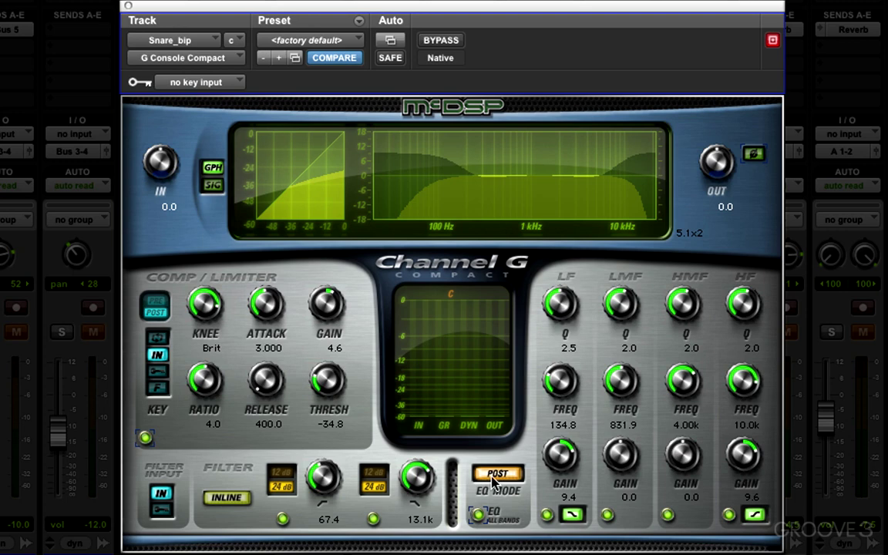
{"action": "left_click", "coordinate": [494, 480]}
{"action": "left_click", "coordinate": [510, 454]}
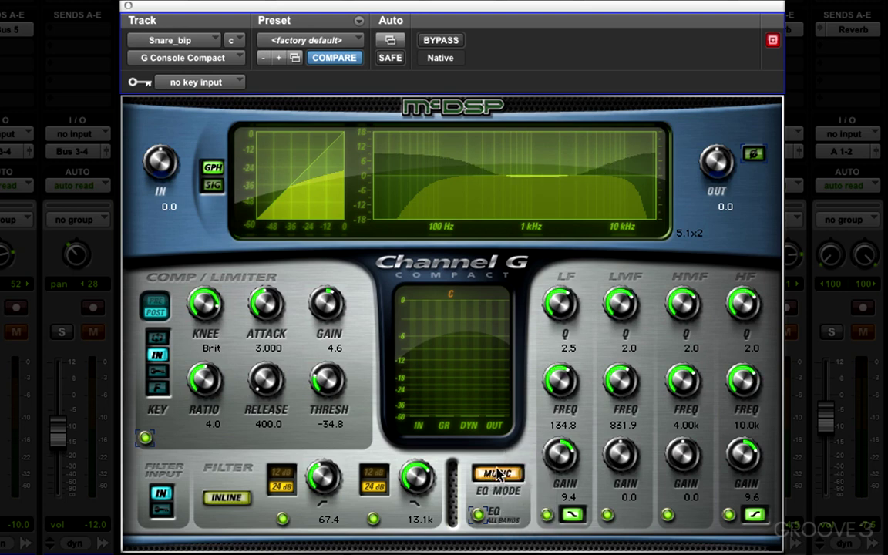
{"action": "left_click", "coordinate": [498, 474]}
Step: Set the EQ mode to Type N, then Type A, and compare with the EQ bypassed
{"action": "left_click", "coordinate": [510, 533]}
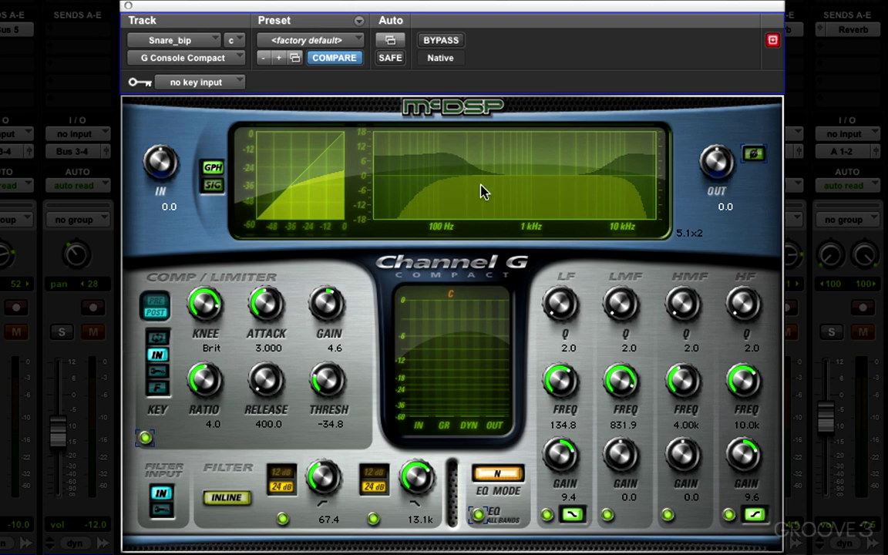
{"action": "left_click", "coordinate": [508, 484]}
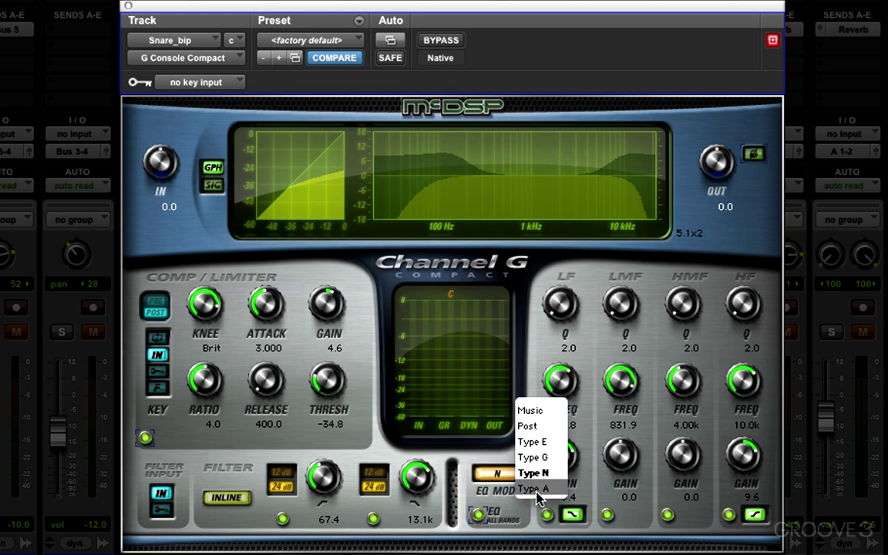
{"action": "left_click", "coordinate": [533, 489]}
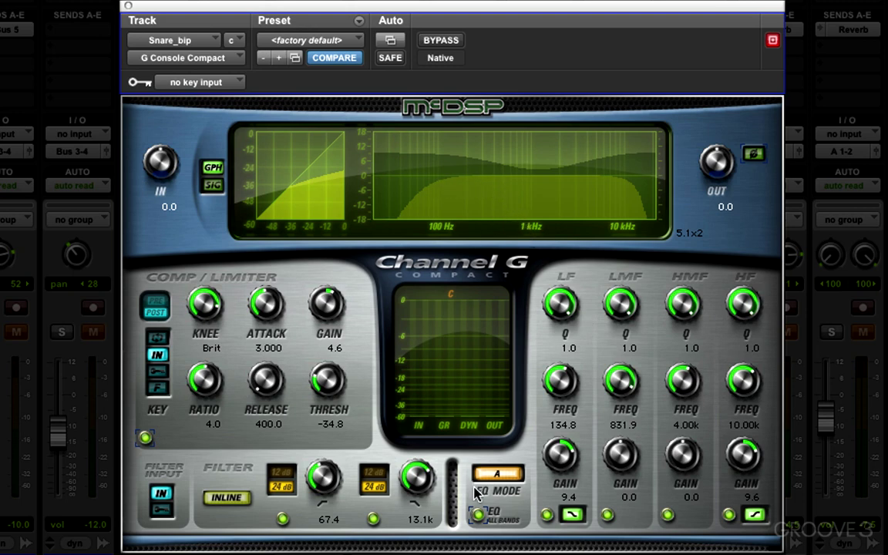
{"action": "left_click", "coordinate": [478, 515]}
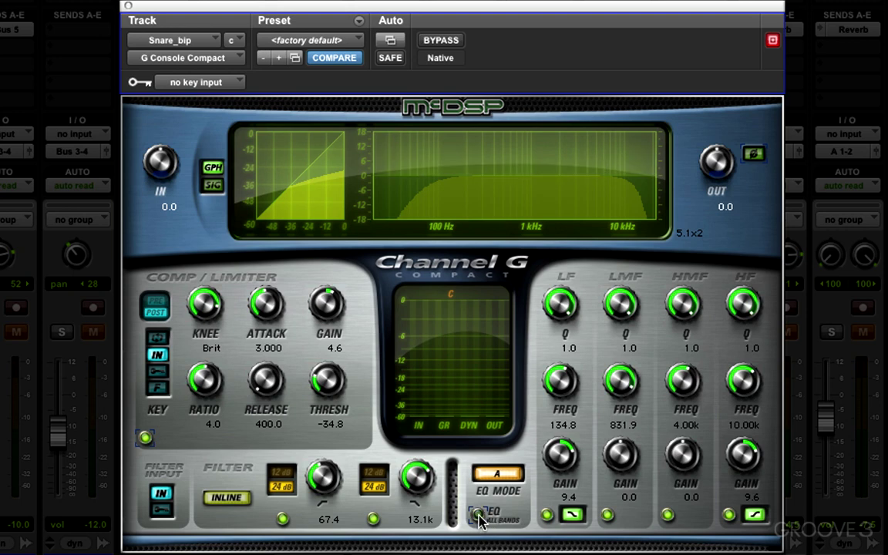
{"action": "left_click", "coordinate": [479, 515]}
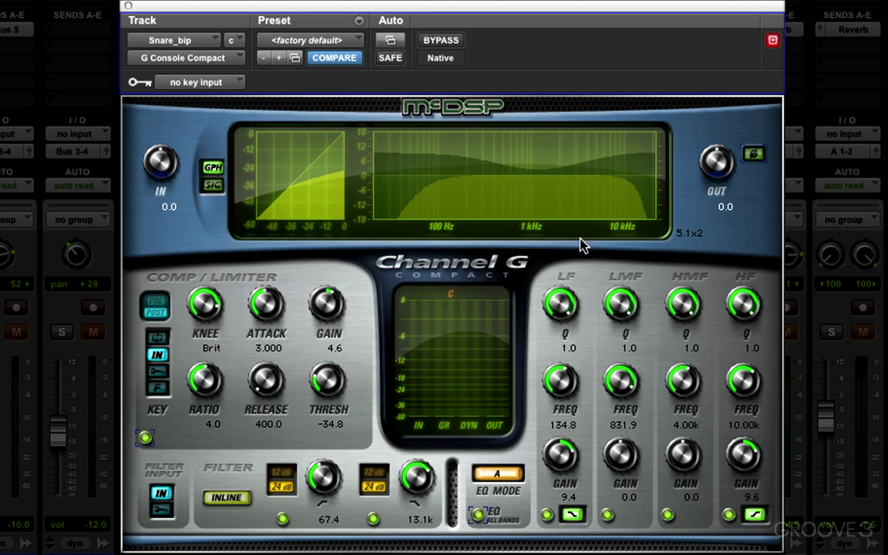